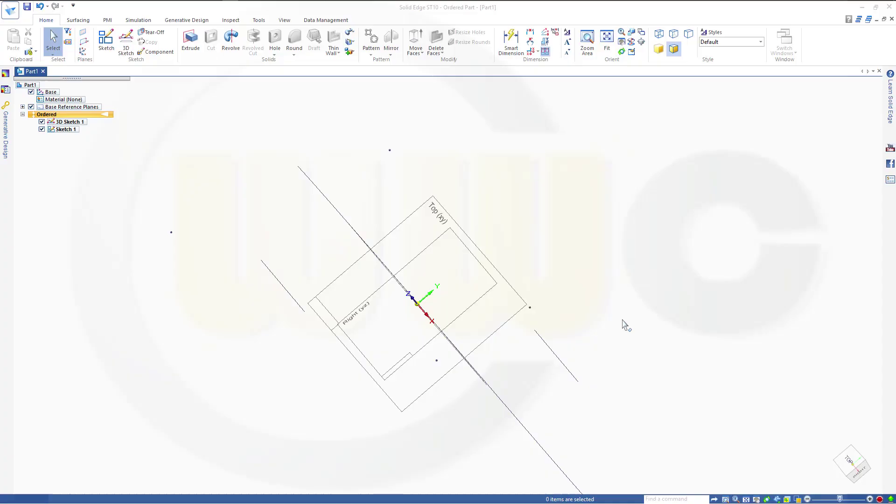
# Orbit the part to reveal the sketch curve and expand the More Planes list
pyautogui.moveTo(547, 298)
pyautogui.mouseDown(button='middle')
pyautogui.moveTo(585, 249)
pyautogui.moveTo(593, 284)
pyautogui.moveTo(580, 305)
pyautogui.moveTo(489, 382)
pyautogui.moveTo(530, 296)
pyautogui.moveTo(562, 266)
pyautogui.moveTo(582, 218)
pyautogui.moveTo(570, 208)
pyautogui.moveTo(534, 232)
pyautogui.moveTo(511, 312)
pyautogui.moveTo(452, 324)
pyautogui.moveTo(435, 317)
pyautogui.moveTo(442, 294)
pyautogui.moveTo(489, 272)
pyautogui.moveTo(510, 274)
pyautogui.moveTo(518, 207)
pyautogui.moveTo(518, 272)
pyautogui.moveTo(521, 233)
pyautogui.mouseUp(button='middle')
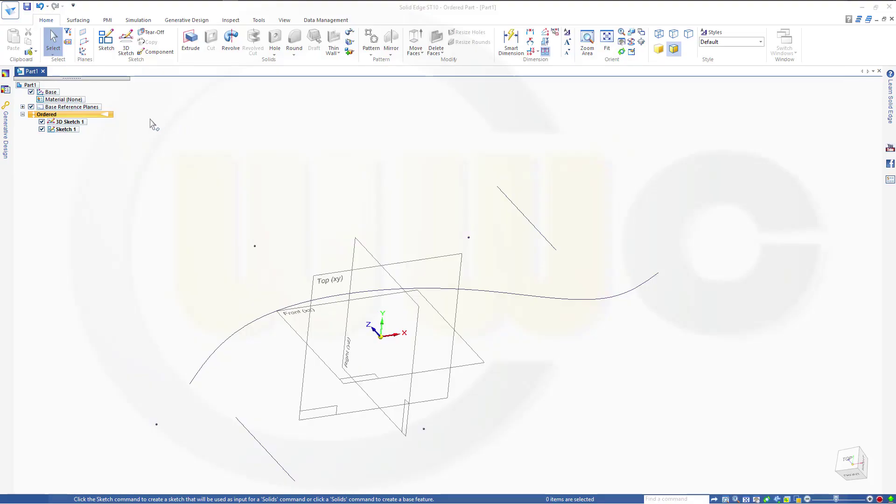
pyautogui.click(85, 45)
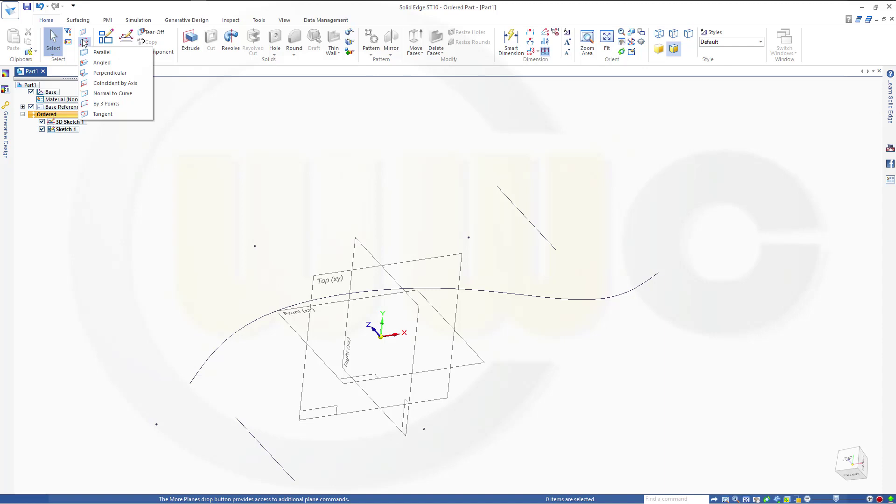
# Place Plane 7 parallel to Top (xy) at 150.76, then undo it
pyautogui.click(102, 53)
pyautogui.click(102, 55)
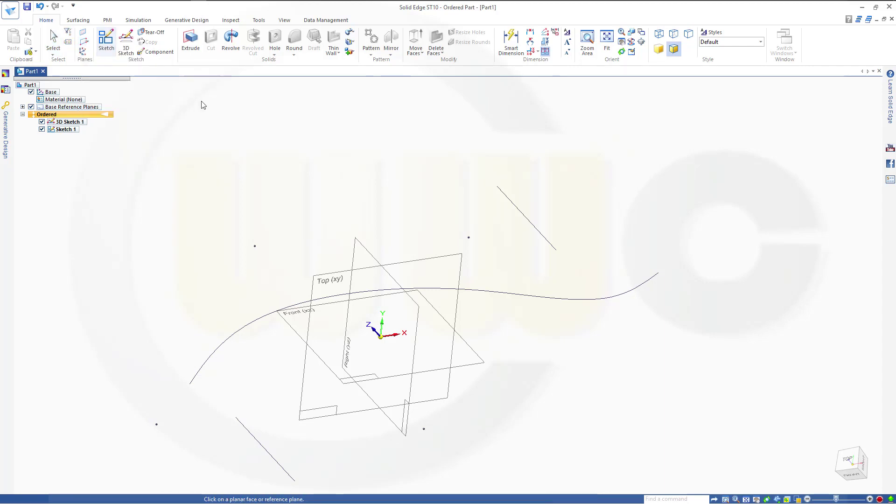
pyautogui.moveTo(428, 206); pyautogui.dragTo(449, 202, button='middle')
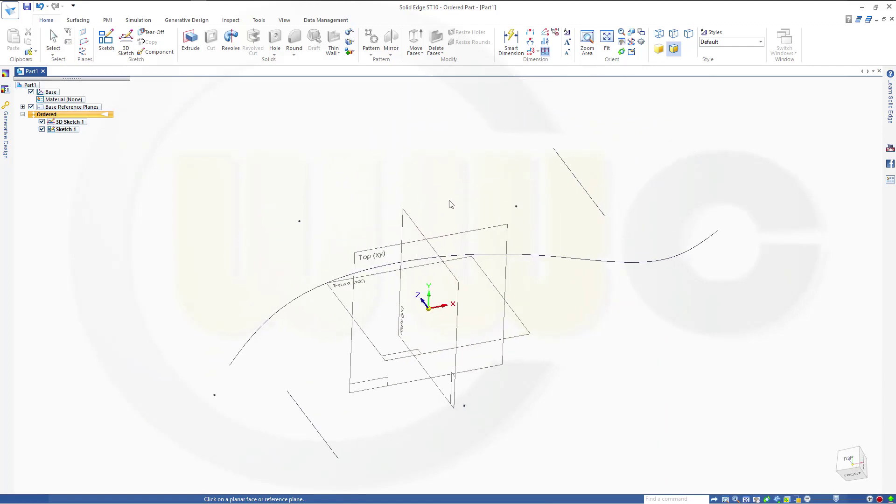
pyautogui.click(451, 237)
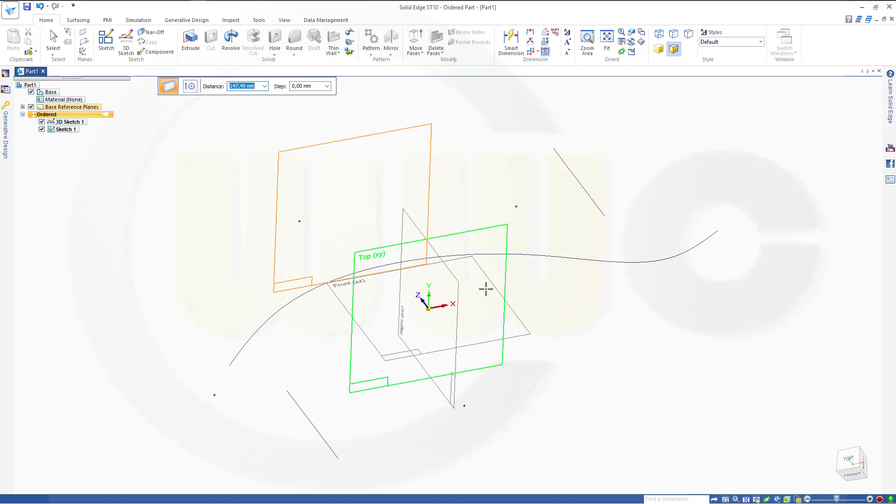
pyautogui.click(641, 383)
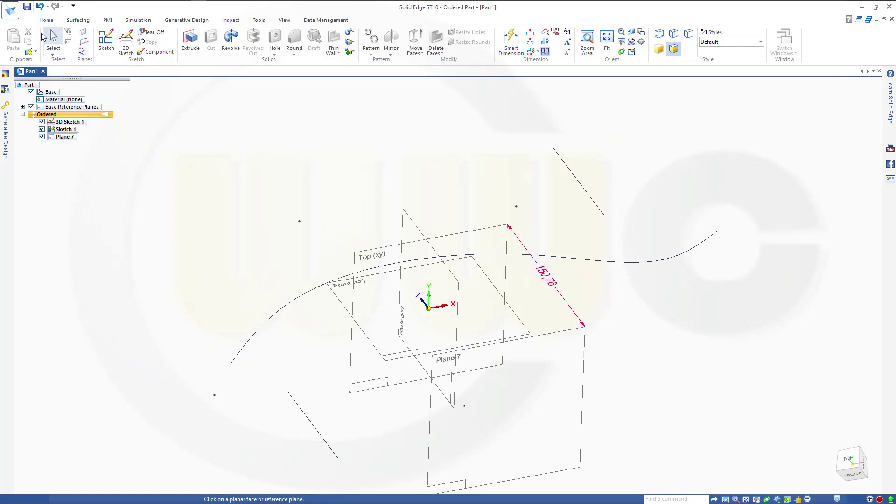
pyautogui.click(40, 6)
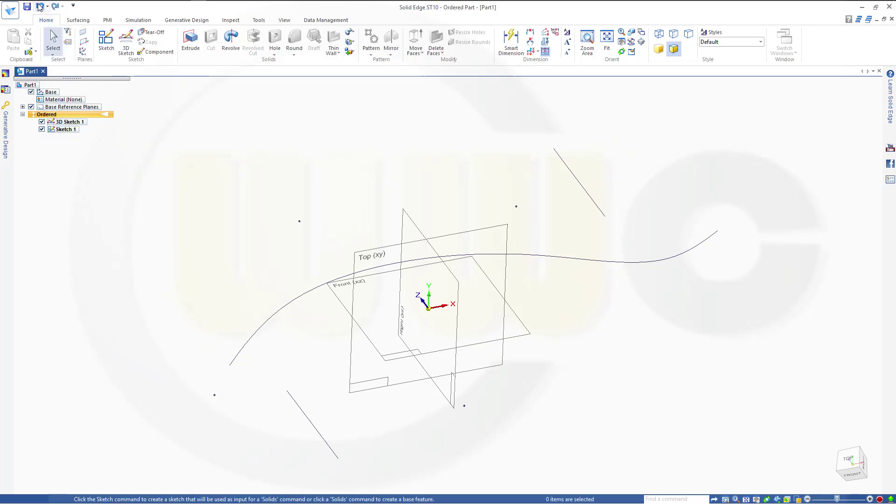
pyautogui.click(87, 43)
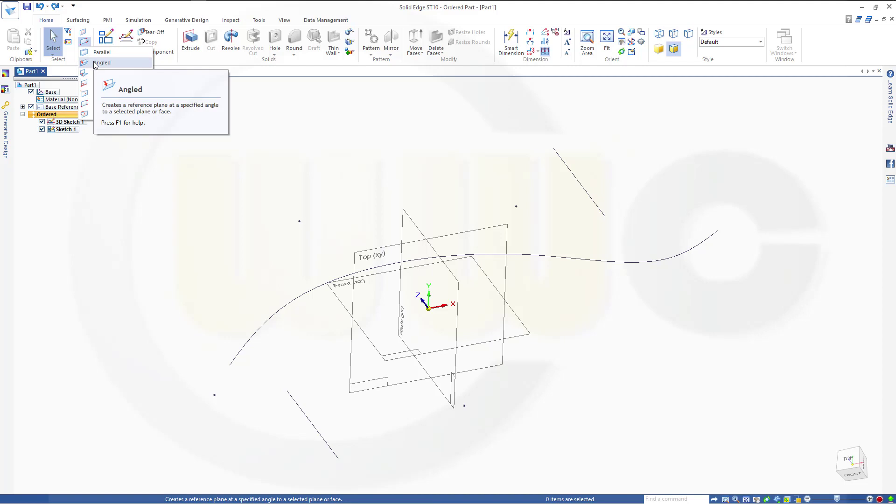
pyautogui.click(98, 62)
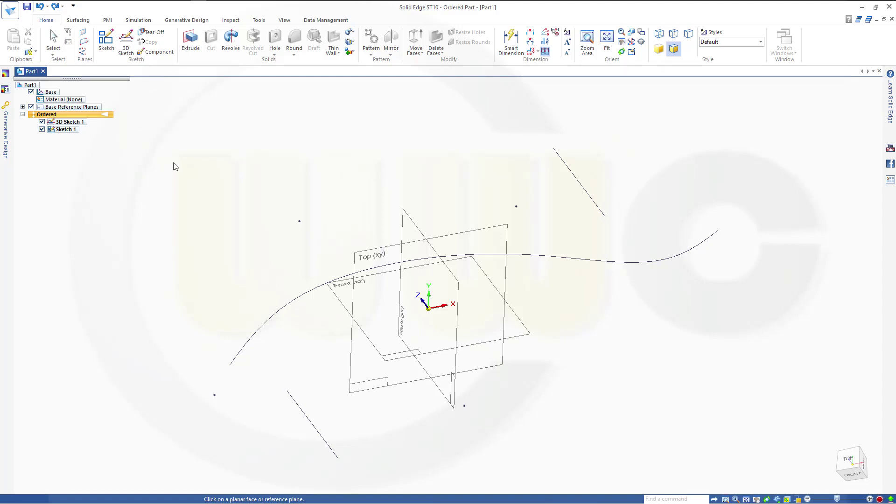
pyautogui.click(417, 229)
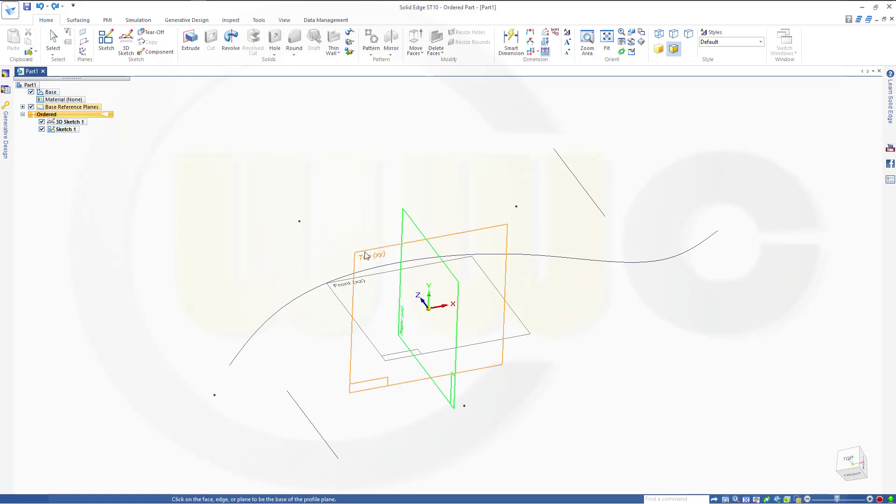
pyautogui.click(365, 255)
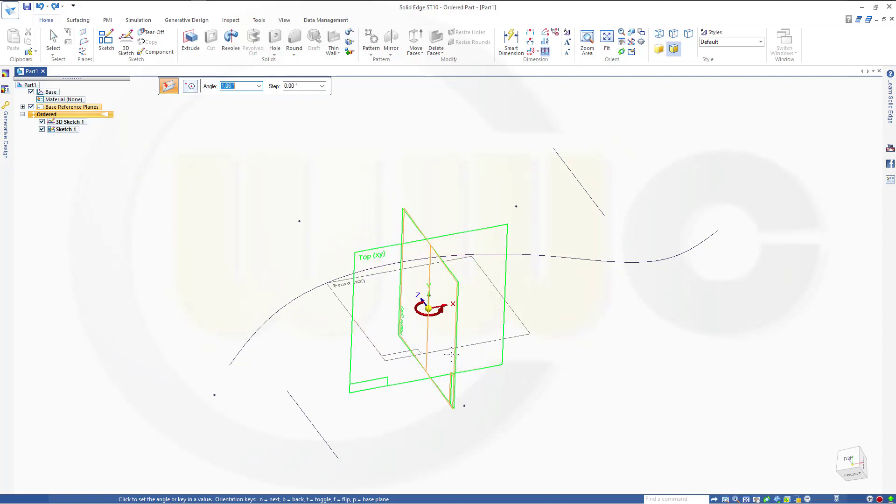
pyautogui.click(359, 203)
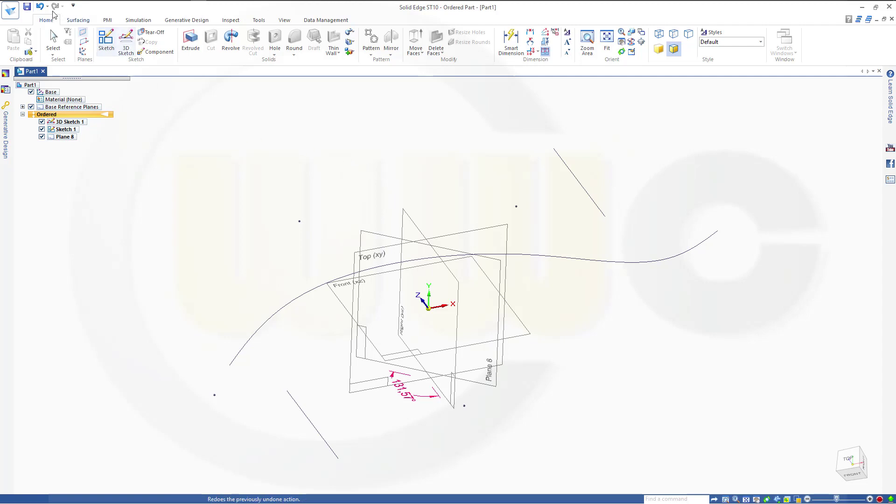
pyautogui.hotkey('ctrl', 'z')
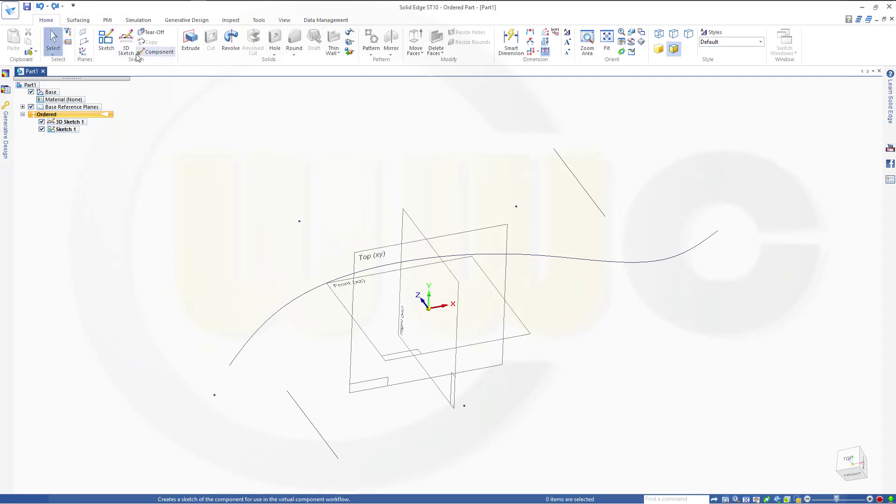
pyautogui.click(87, 42)
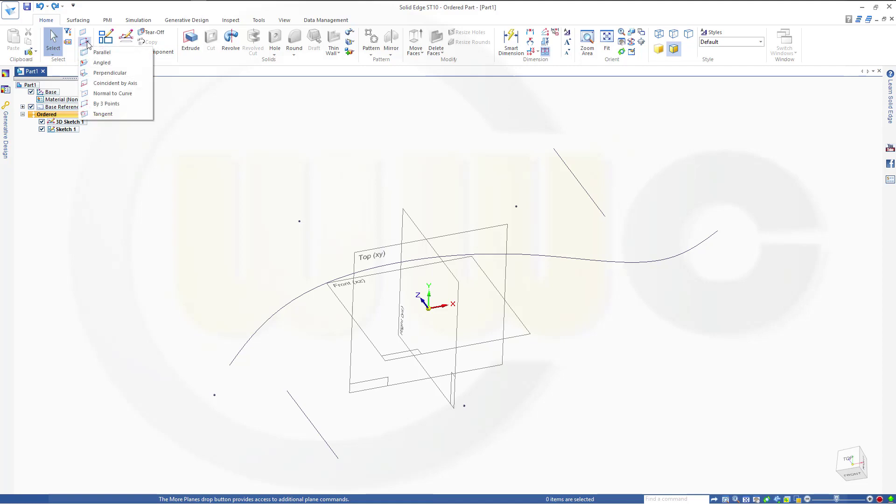
pyautogui.click(108, 75)
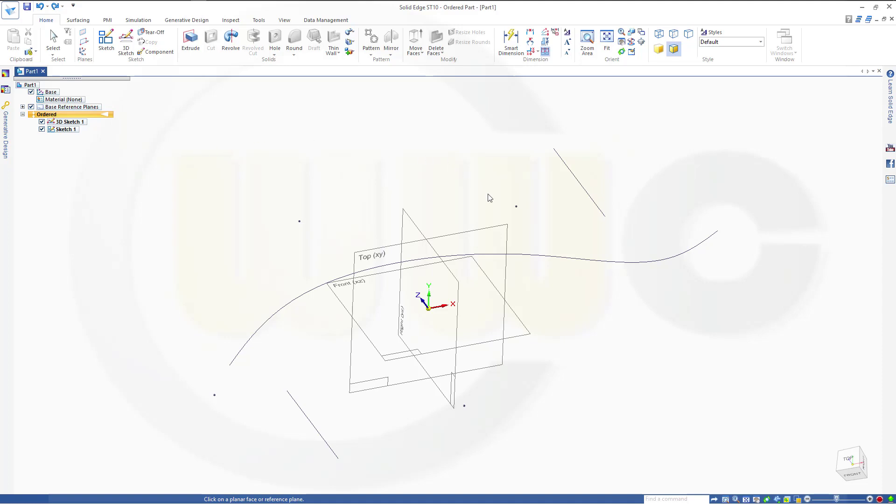
pyautogui.click(491, 229)
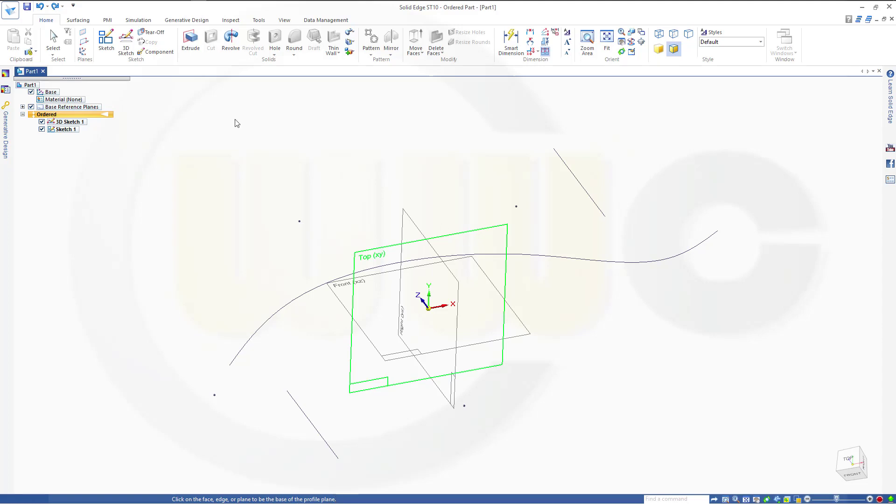
pyautogui.press('Escape')
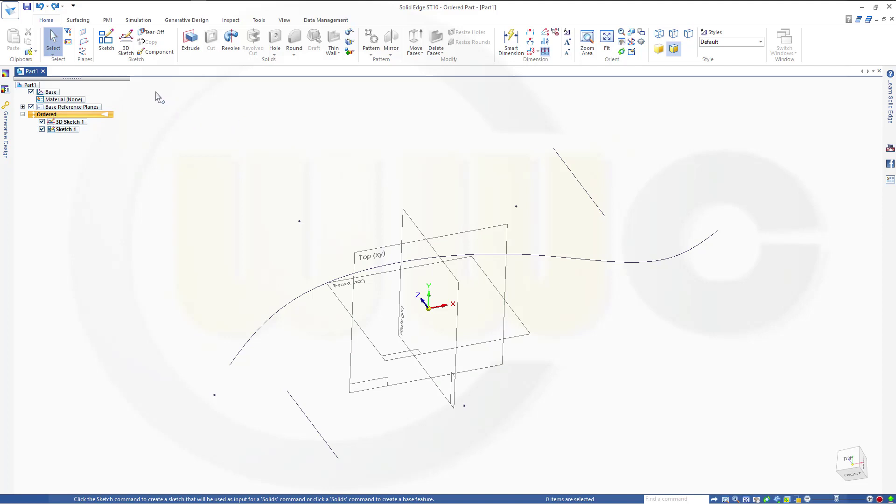
# Create Plane 9 By 3 Points through a sketch point, a line endpoint and a third point
pyautogui.click(88, 42)
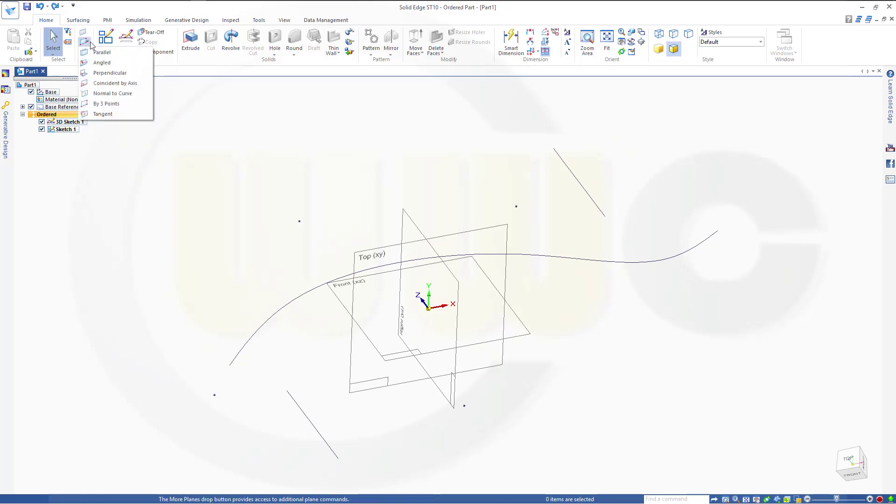
pyautogui.click(106, 103)
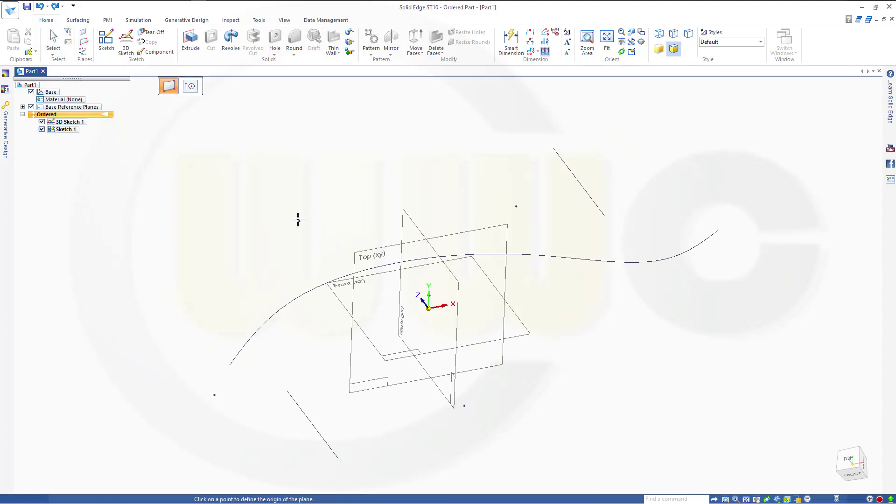
pyautogui.click(299, 221)
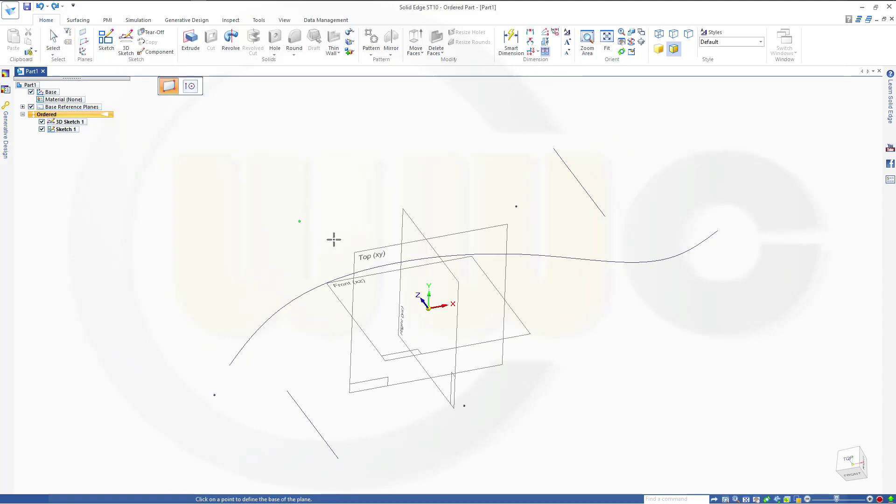
pyautogui.click(472, 405)
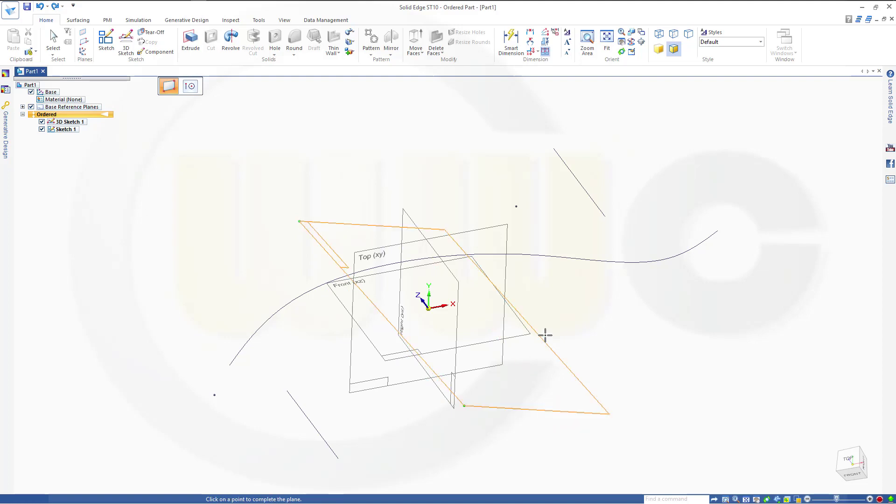
pyautogui.click(605, 217)
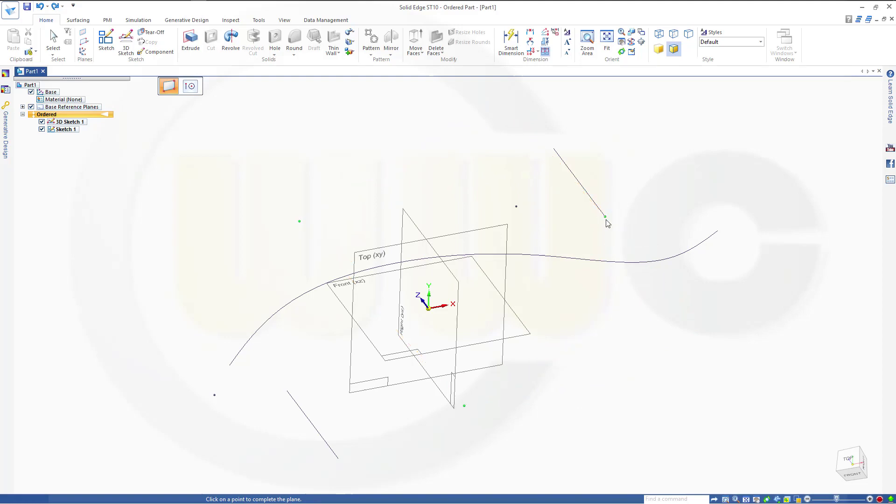
pyautogui.press('Escape')
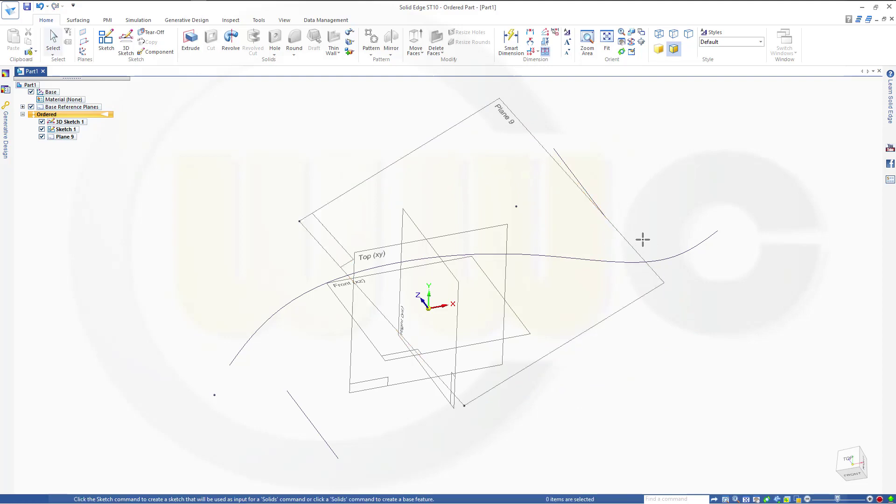
pyautogui.keyDown('shift'); pyautogui.moveTo(698, 359); pyautogui.dragTo(593, 344, button='middle'); pyautogui.keyUp('shift')
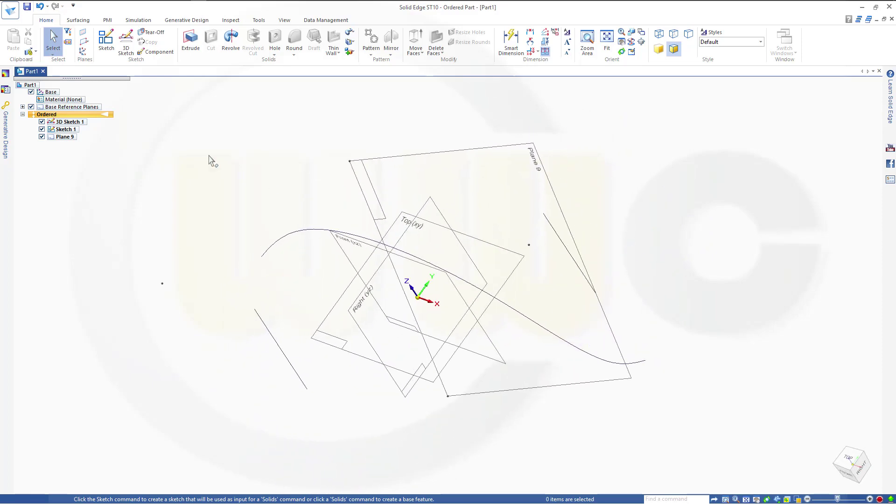
pyautogui.click(86, 43)
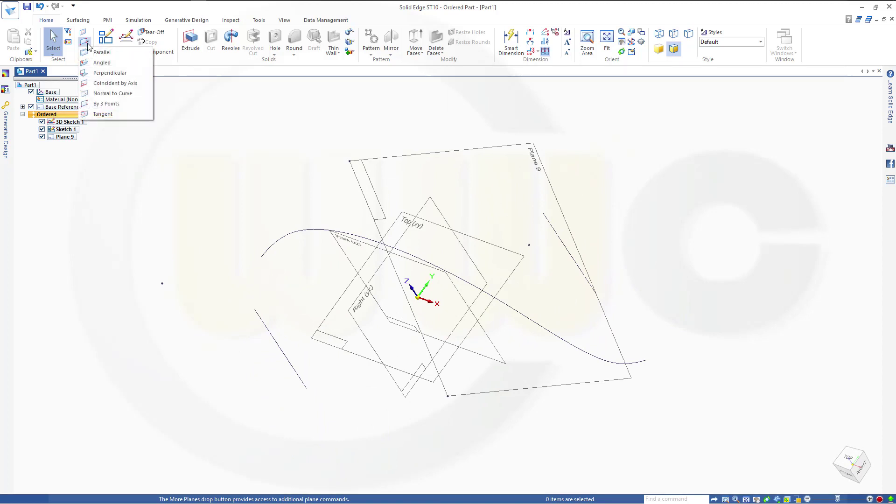
pyautogui.click(107, 73)
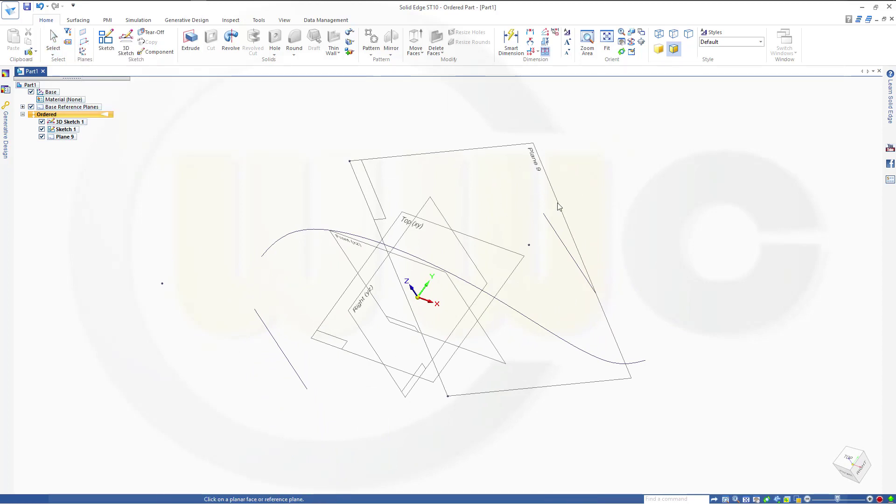
pyautogui.click(465, 155)
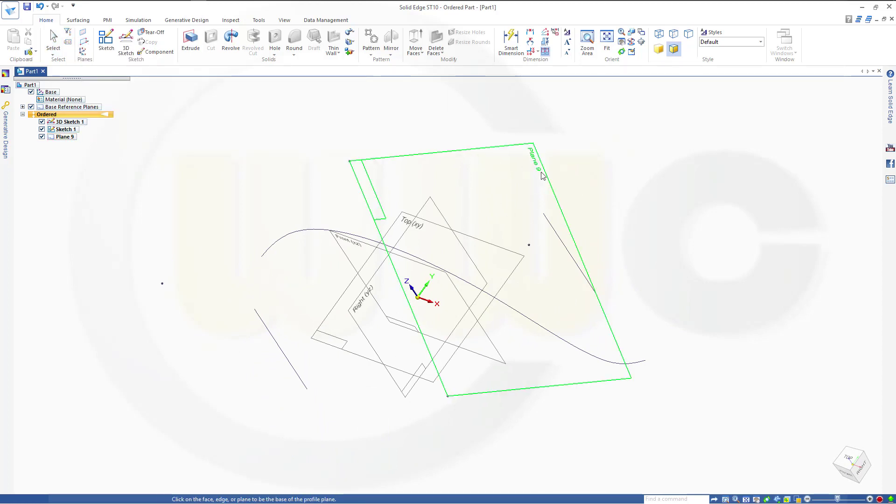
pyautogui.keyDown('shift'); pyautogui.moveTo(619, 241); pyautogui.dragTo(599, 233, button='middle'); pyautogui.keyUp('shift')
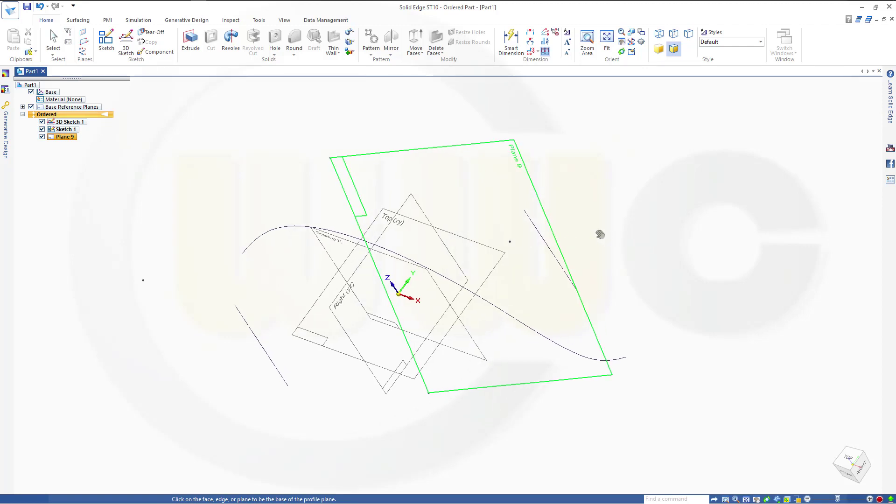
pyautogui.click(447, 299)
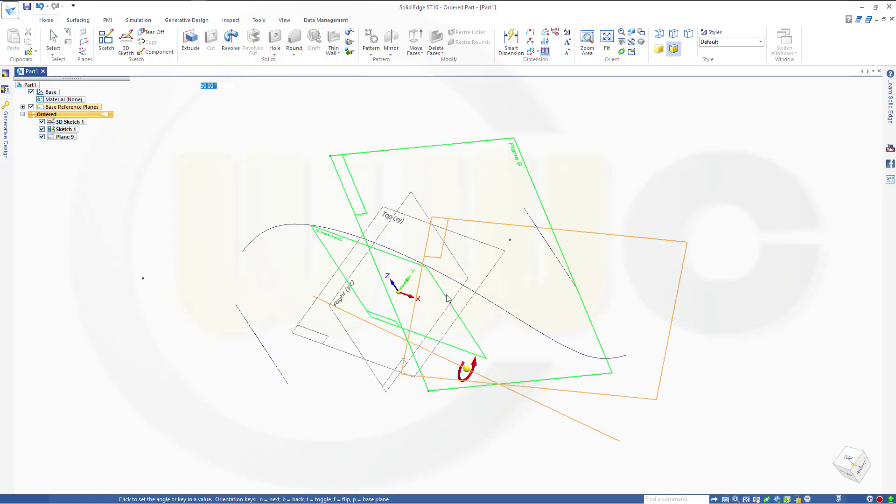
pyautogui.moveTo(635, 187); pyautogui.dragTo(528, 275, button='middle')
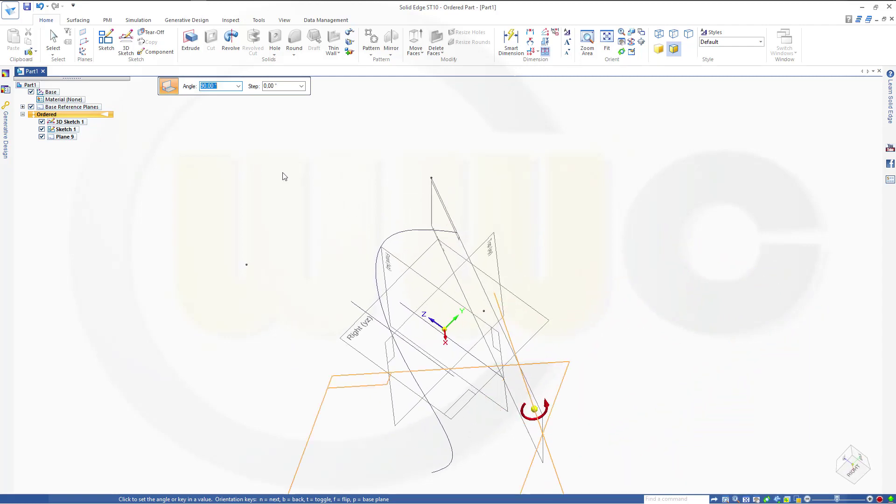
pyautogui.press('Return')
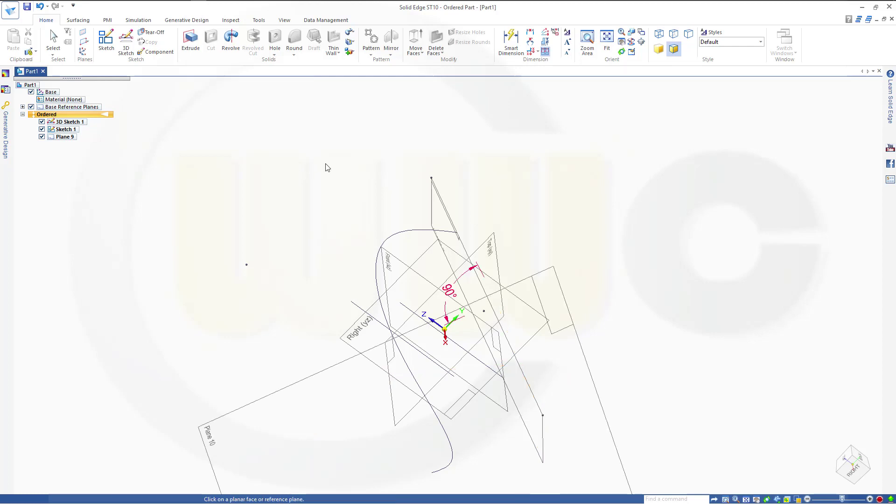
pyautogui.scroll(-3, 601, 287)
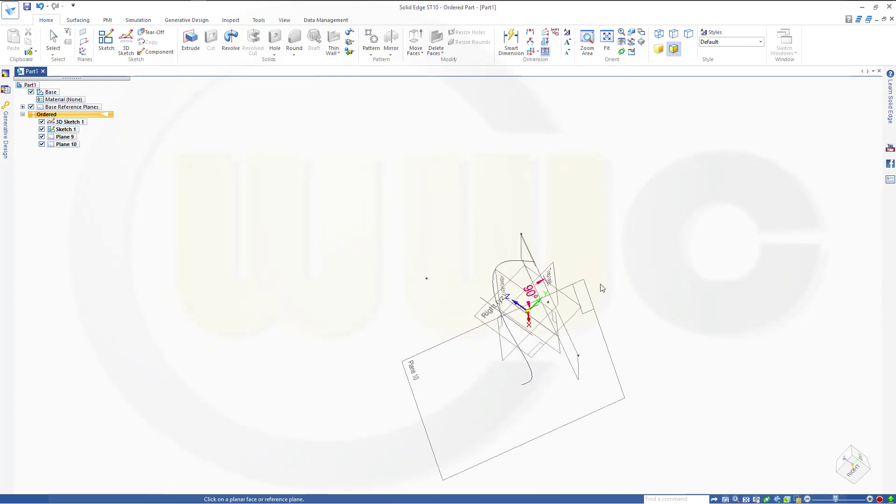
pyautogui.hotkey('ctrl', 'z')
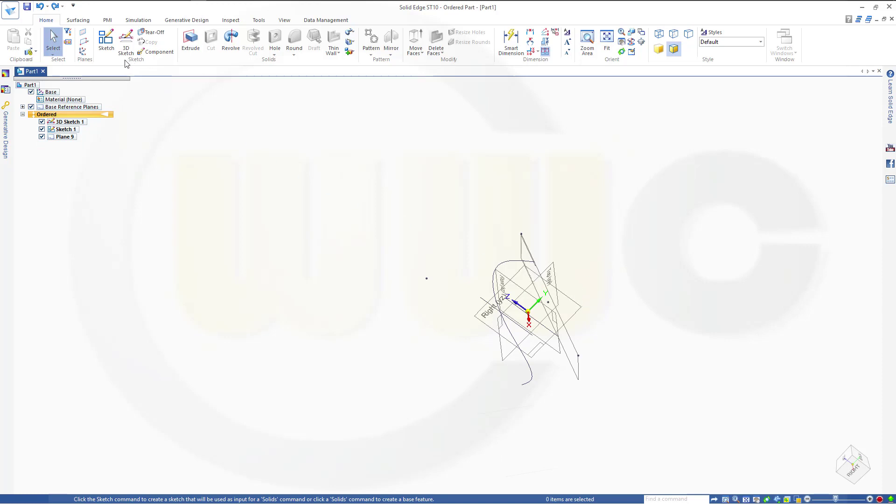
# Create Plane 11 coincident with Plane 9 and Plane 12 at a model edge
pyautogui.click(88, 43)
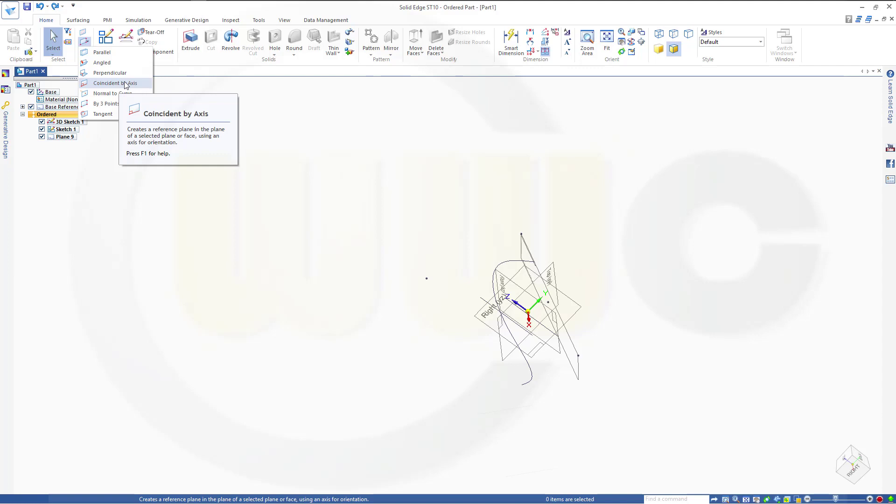
pyautogui.click(124, 82)
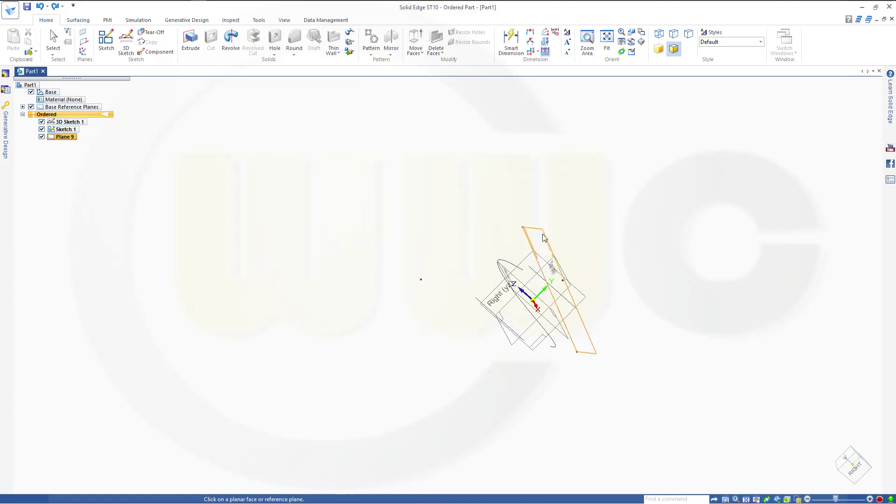
pyautogui.click(545, 238)
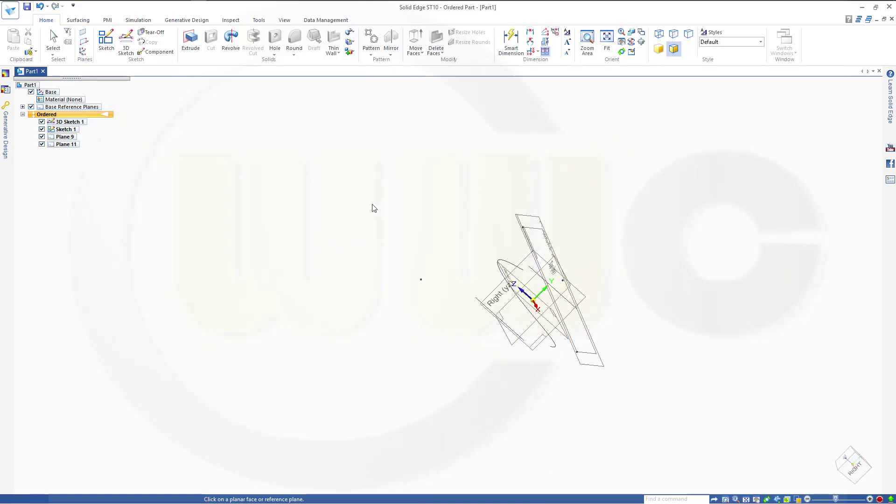
pyautogui.moveTo(374, 208); pyautogui.dragTo(346, 232, button='middle')
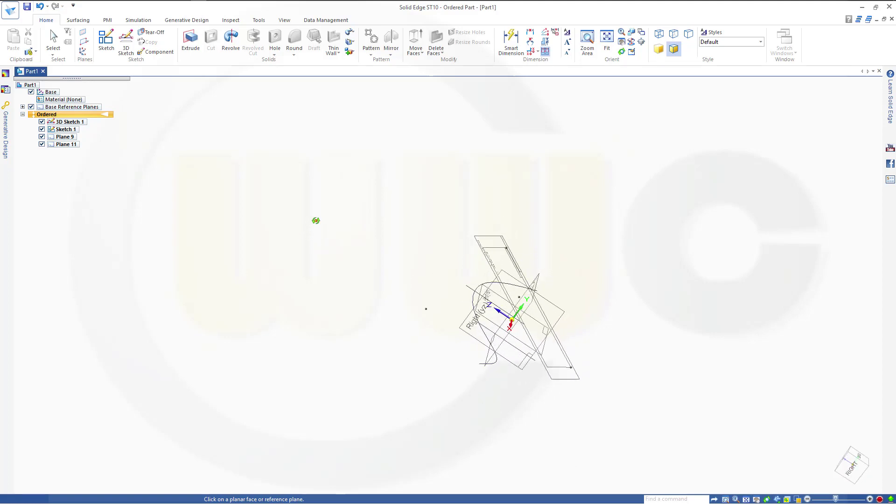
pyautogui.click(544, 283)
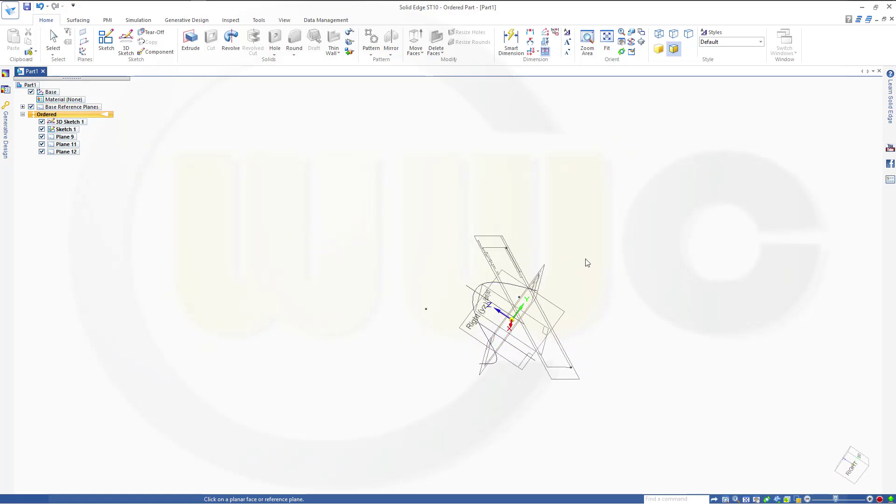
pyautogui.moveTo(584, 264); pyautogui.dragTo(514, 238, button='middle')
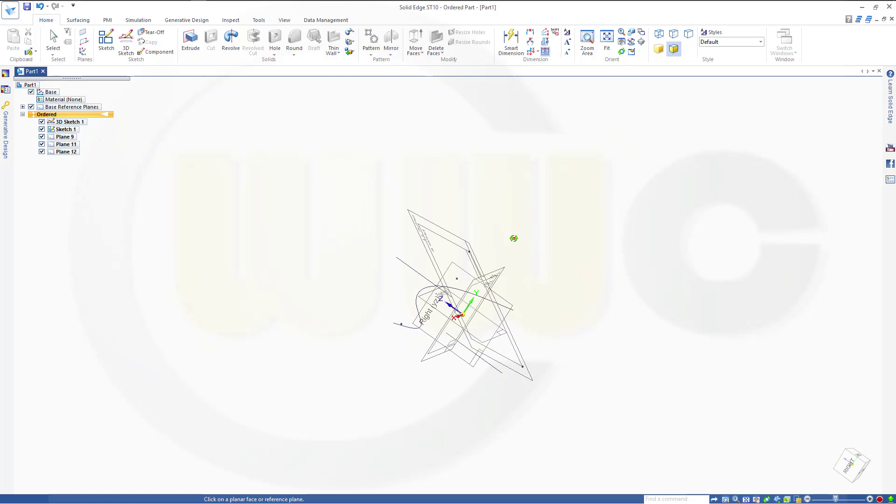
pyautogui.keyDown('shift'); pyautogui.moveTo(369, 261); pyautogui.dragTo(414, 294, button='middle'); pyautogui.keyUp('shift')
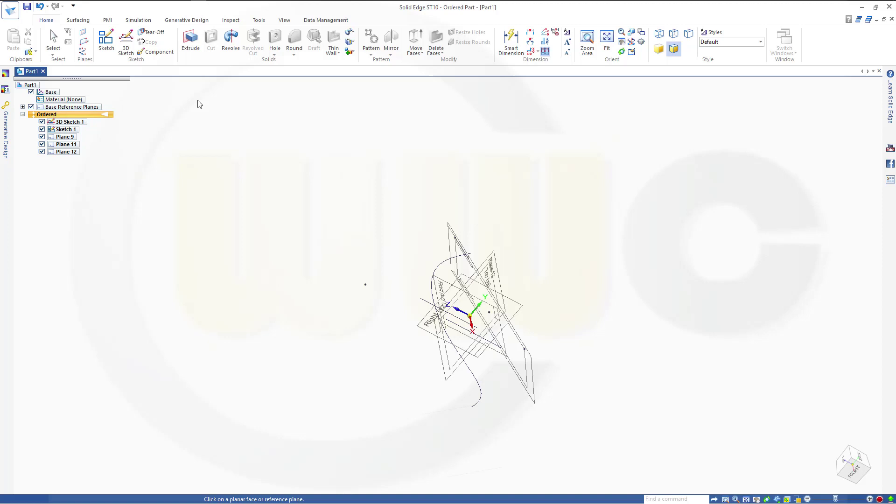
pyautogui.press('Escape')
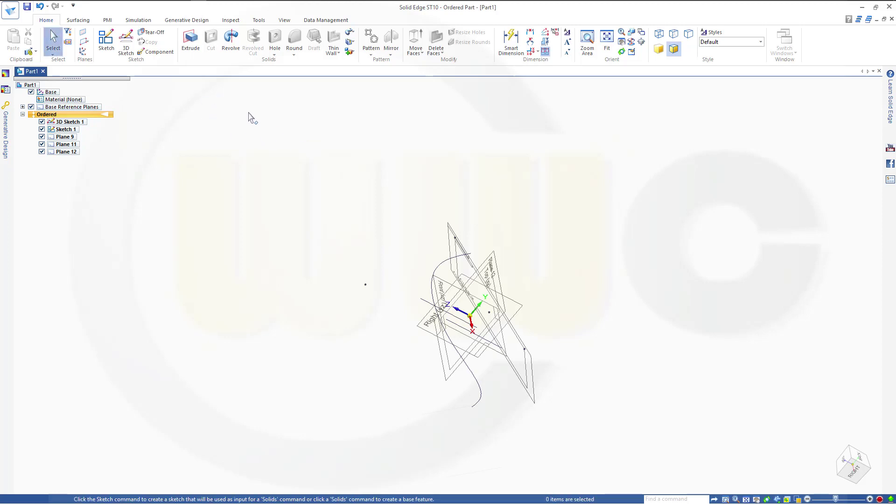
# Undo Plane 12, then create Plane 13 normal to the spline curve at position 0.5
pyautogui.hotkey('ctrl', 'z')
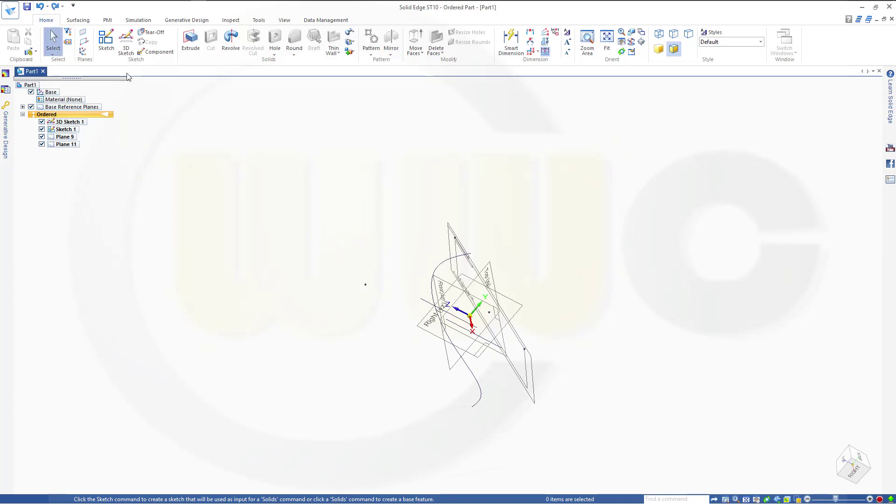
pyautogui.click(89, 44)
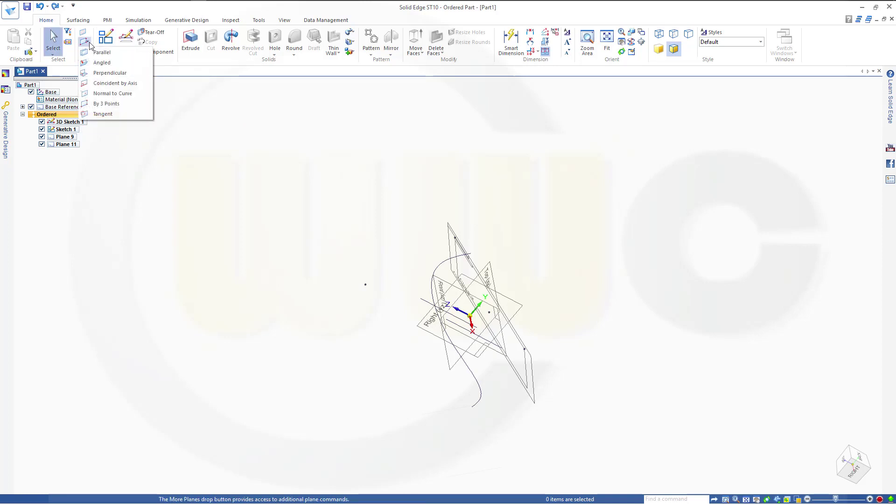
pyautogui.click(108, 96)
pyautogui.moveTo(517, 248); pyautogui.dragTo(401, 244, button='middle')
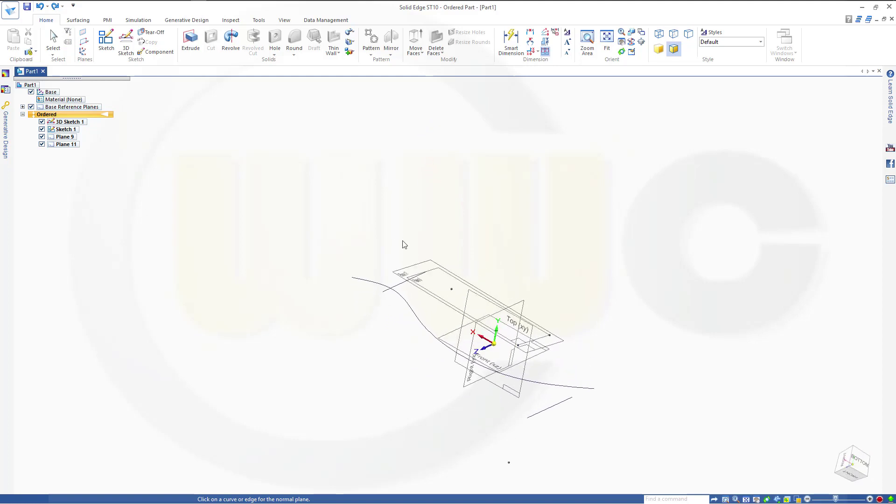
pyautogui.click(413, 313)
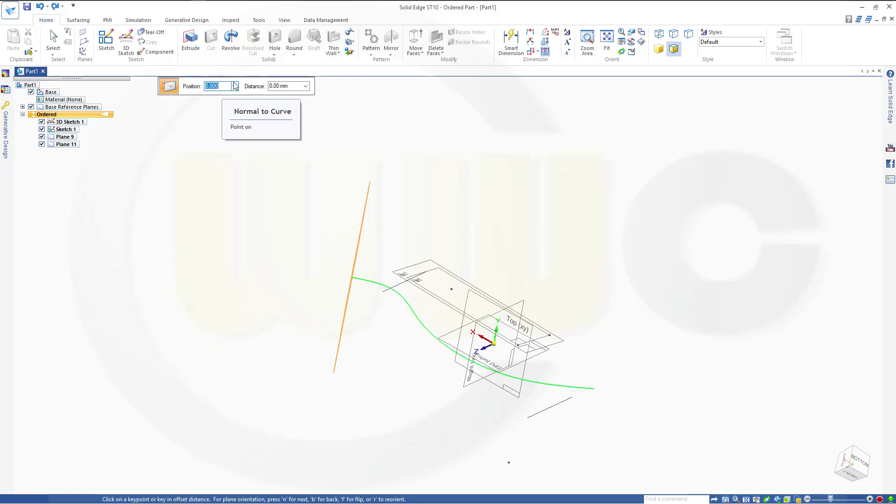
pyautogui.write('0,5')
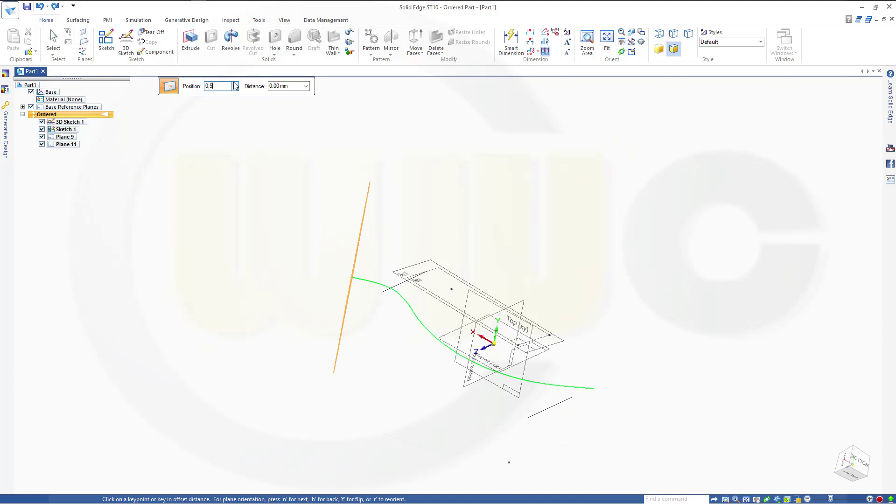
pyautogui.press('Return')
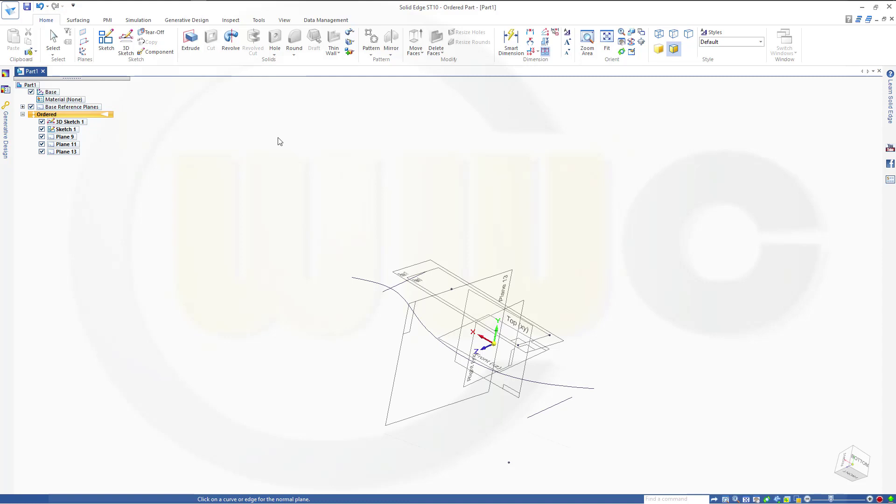
# Expand the More Planes drop-down in the Home tab's Planes group
pyautogui.click(88, 43)
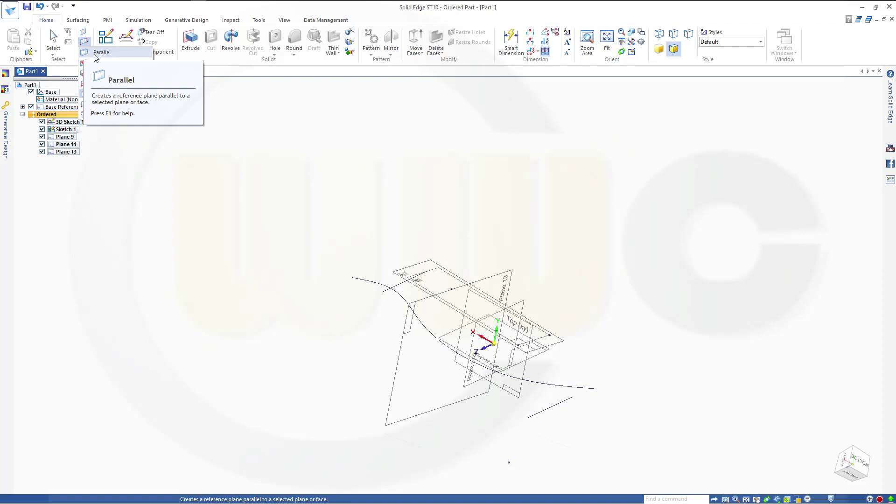